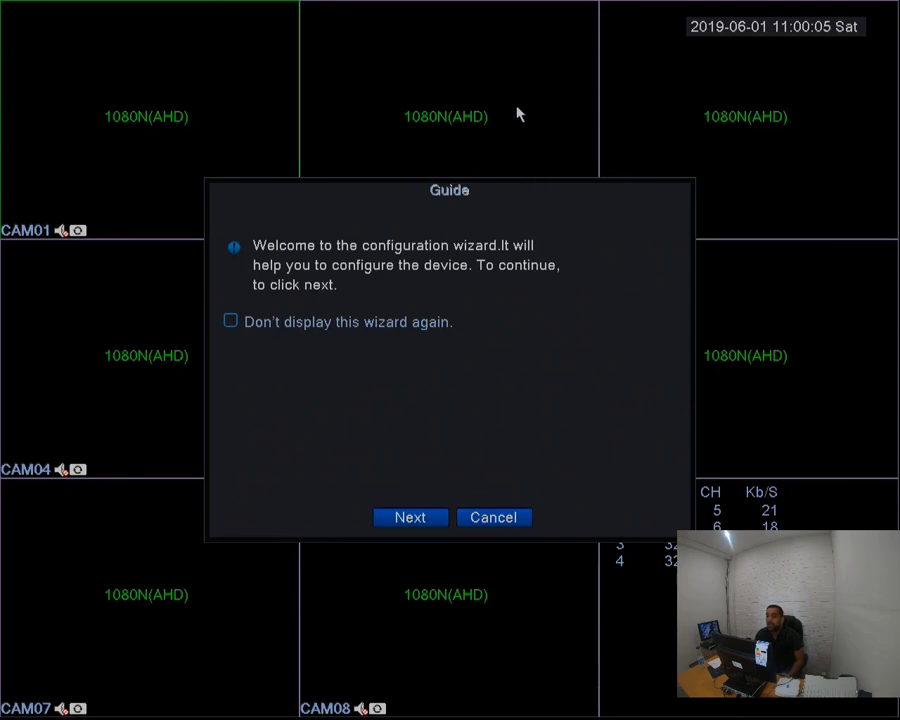
Step: Close the Guide, reopen it from the live-view right-click menu, and continue past the welcome page
left_click(502, 519)
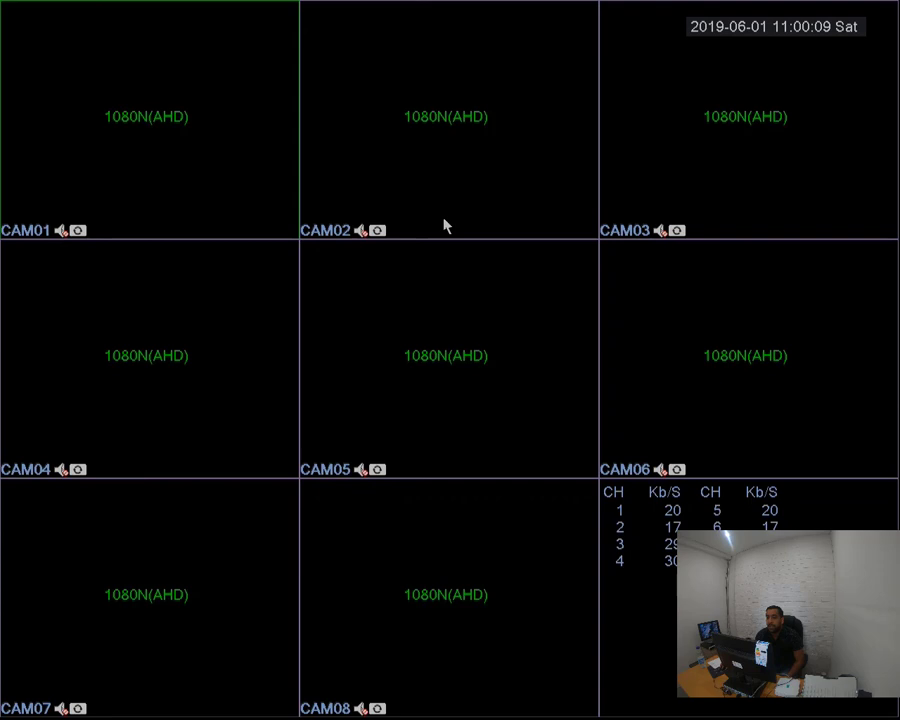
right_click(412, 180)
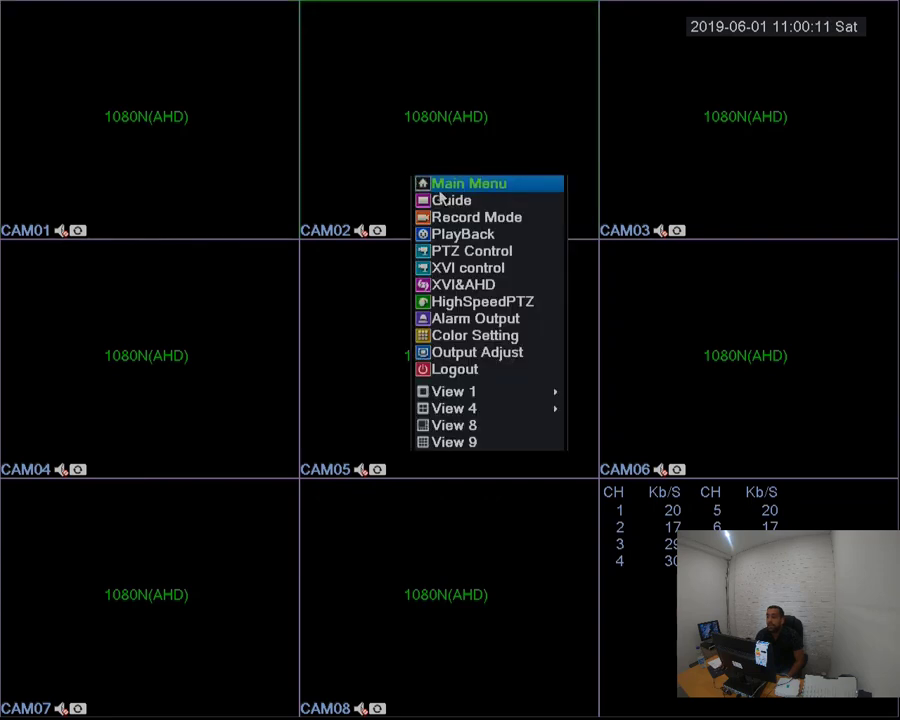
left_click(480, 202)
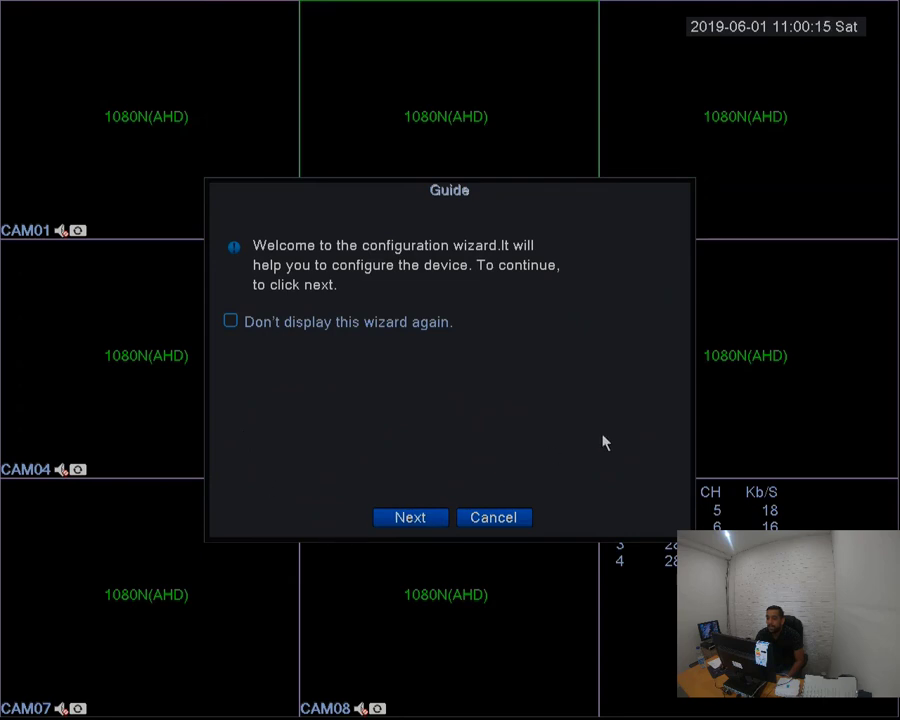
left_click(406, 518)
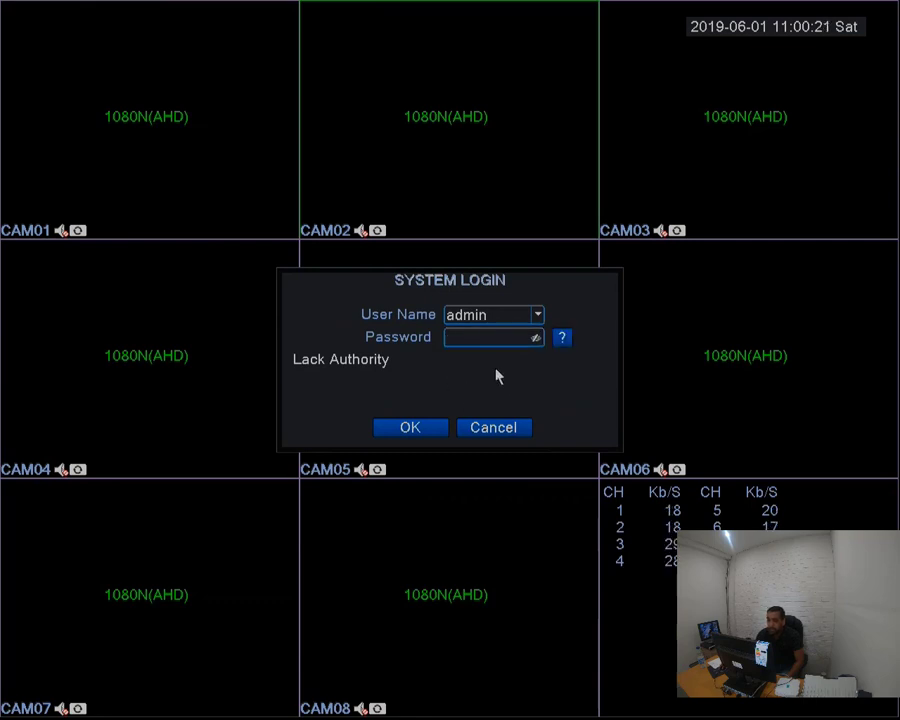
Step: Log in at System Login and keep the existing time and language settings
left_click(412, 428)
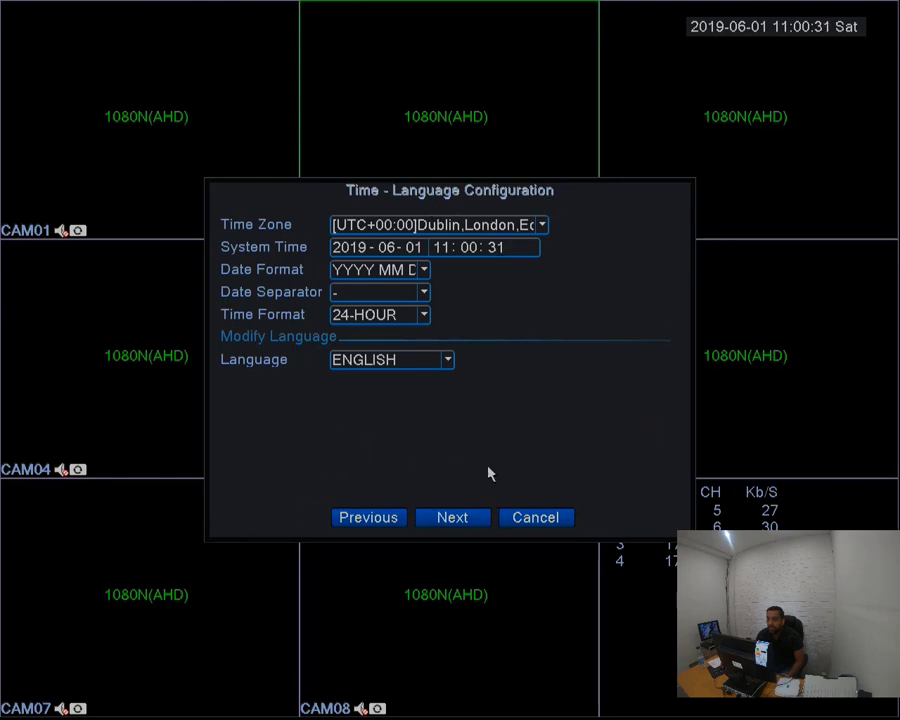
left_click(446, 518)
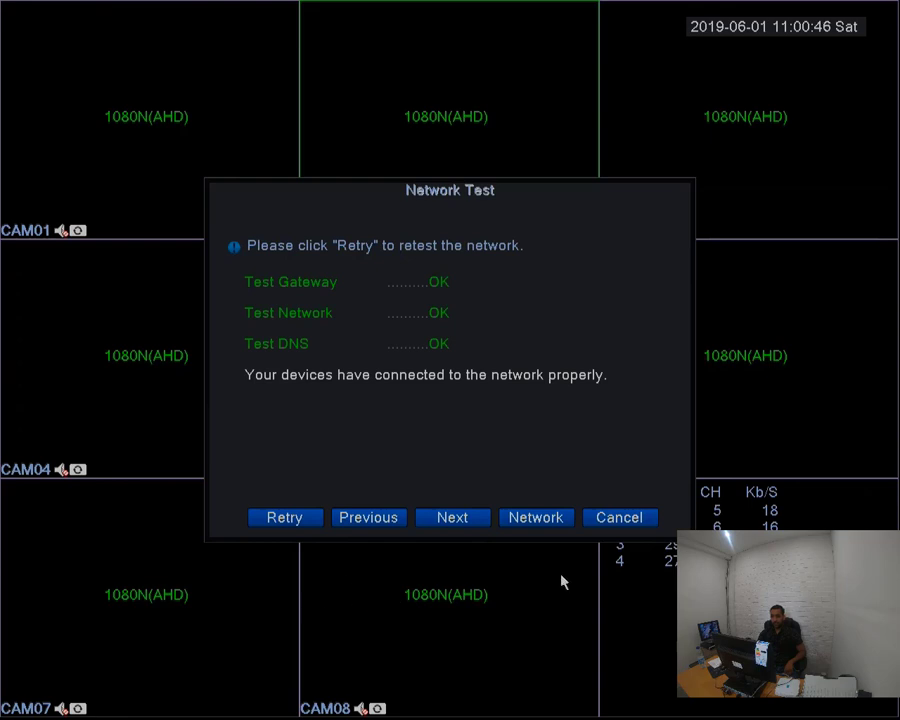
Step: From the passing Network Test page, open the DVR's Network settings
left_click(538, 527)
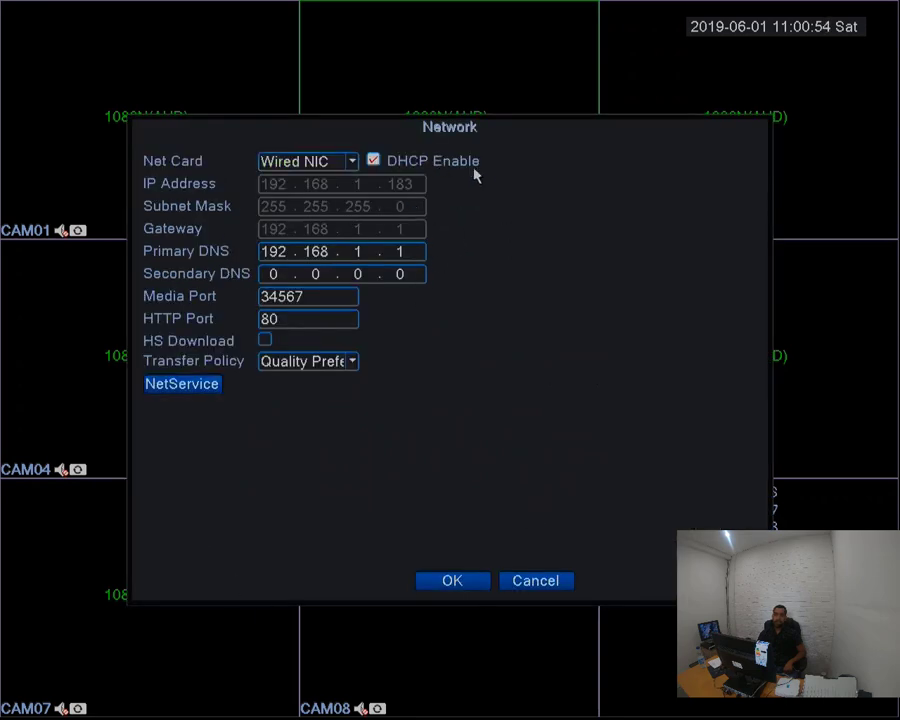
Step: Accept DHCP with media port 34567 and HTTP port 80, then continue past the Network Test
left_click(445, 584)
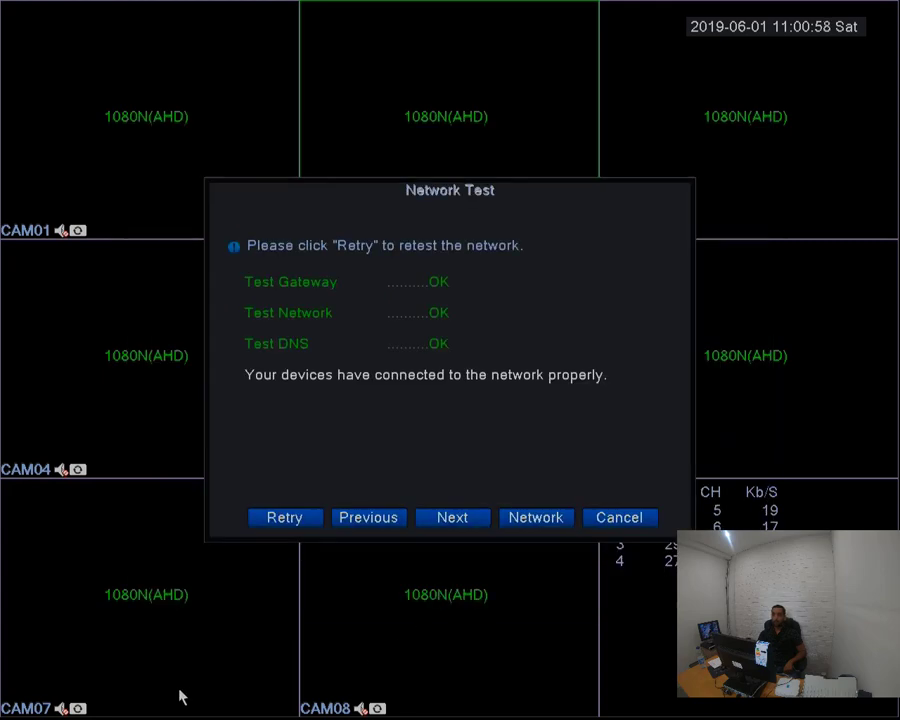
left_click(456, 525)
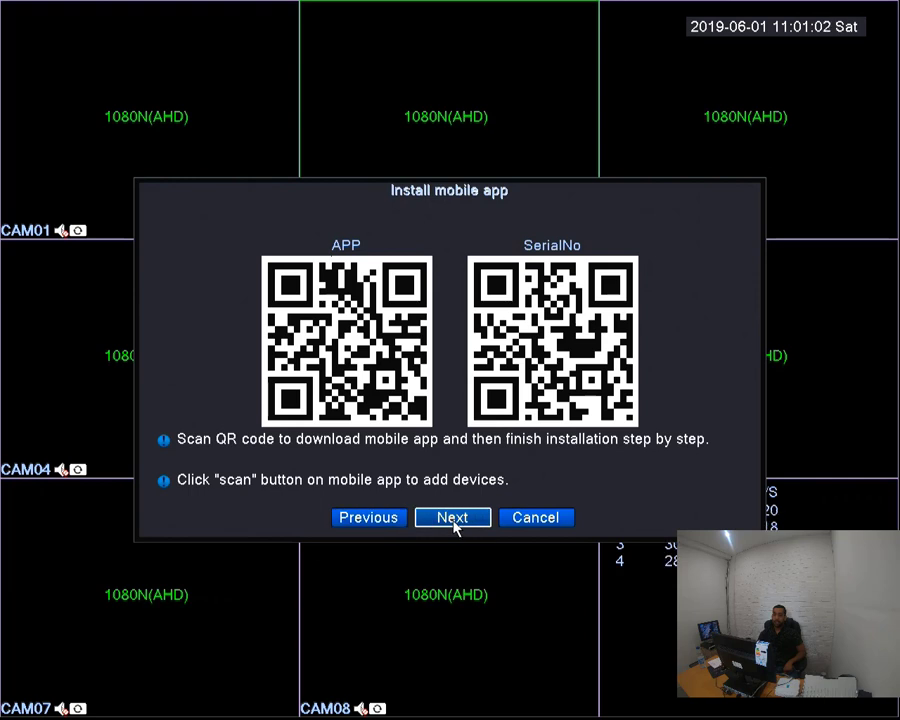